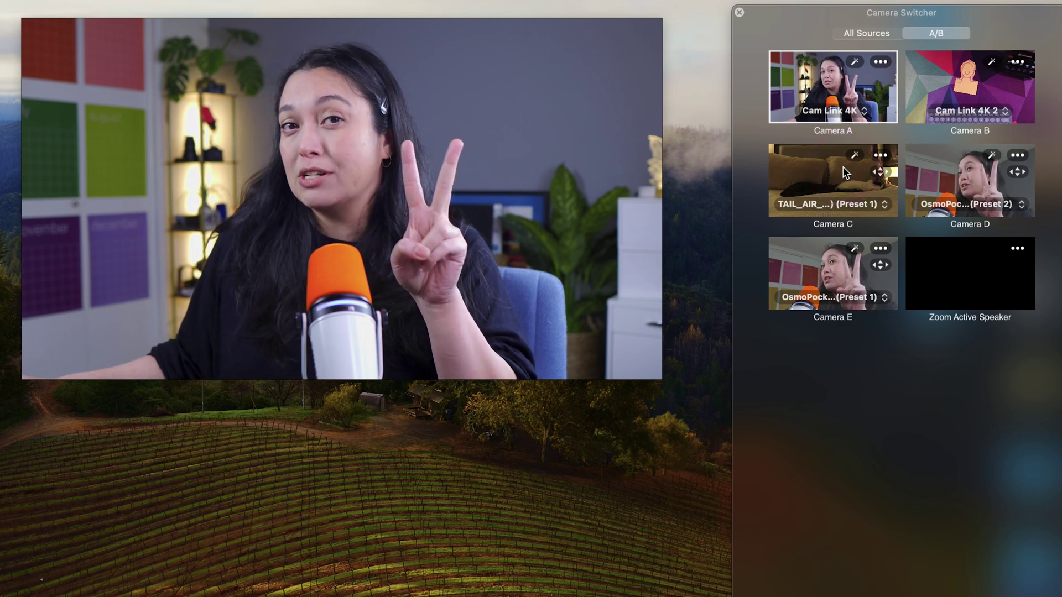
# Cut the live output to Camera D, then to Camera C's Tail Air bedroom shot.
pyautogui.click(956, 179)
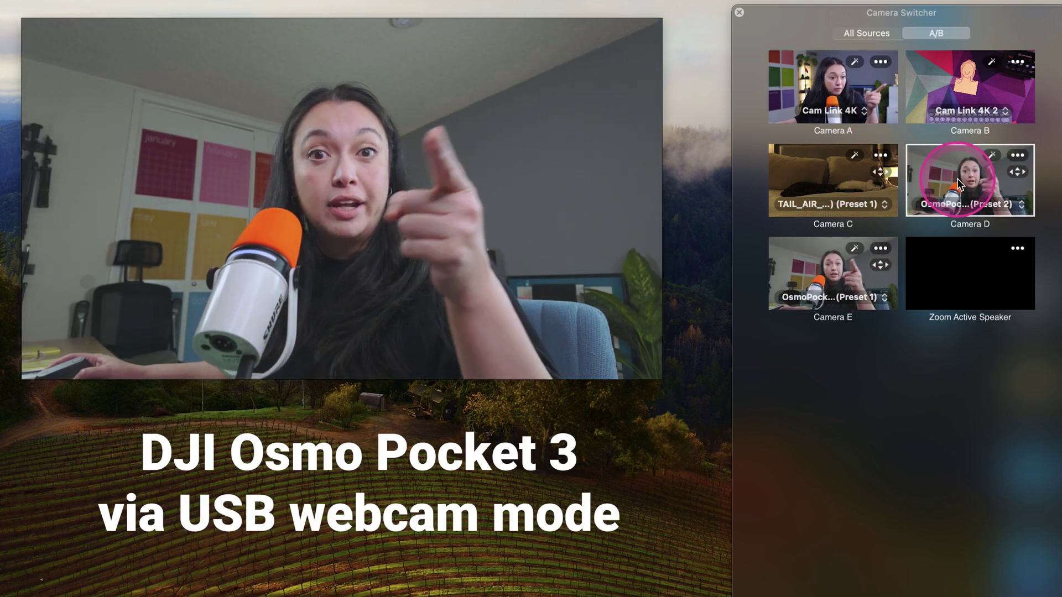
pyautogui.click(850, 176)
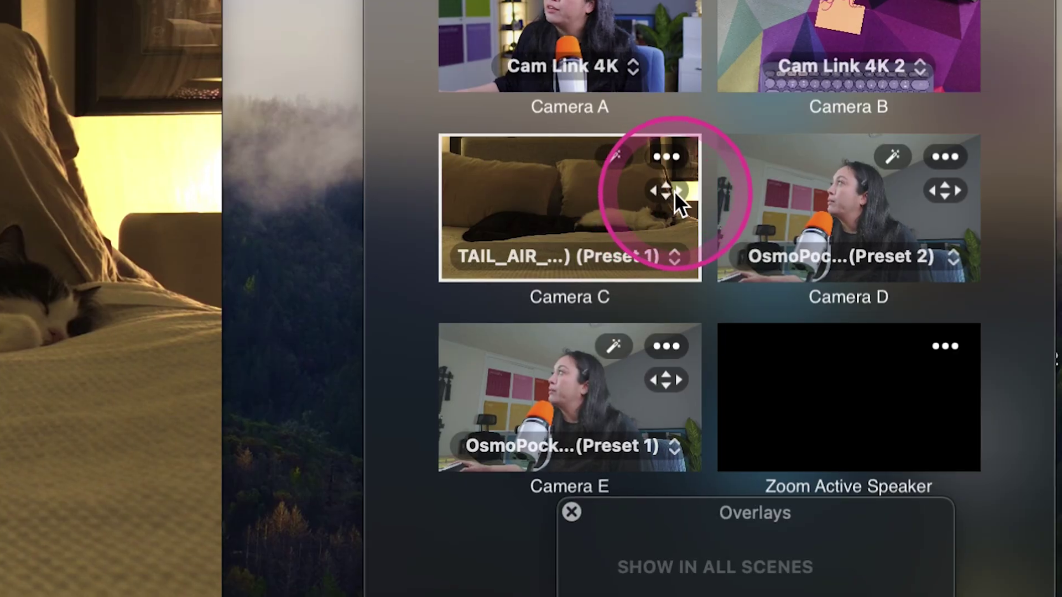
# Bring up Camera C's PTZ controls, move the panel aside and pan the Tail Air right.
pyautogui.click(674, 192)
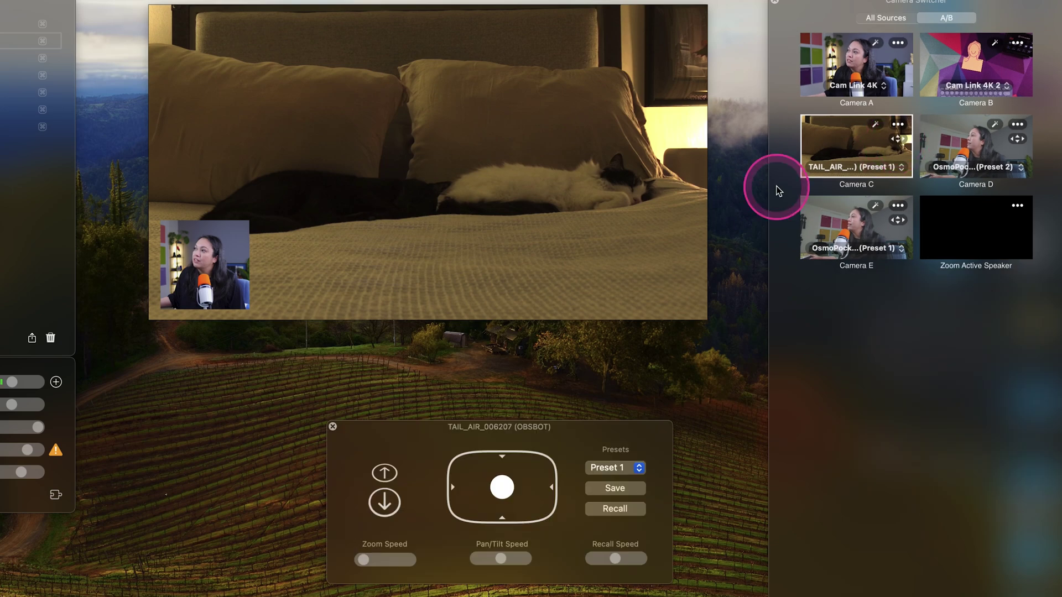
pyautogui.moveTo(579, 440); pyautogui.dragTo(539, 332)
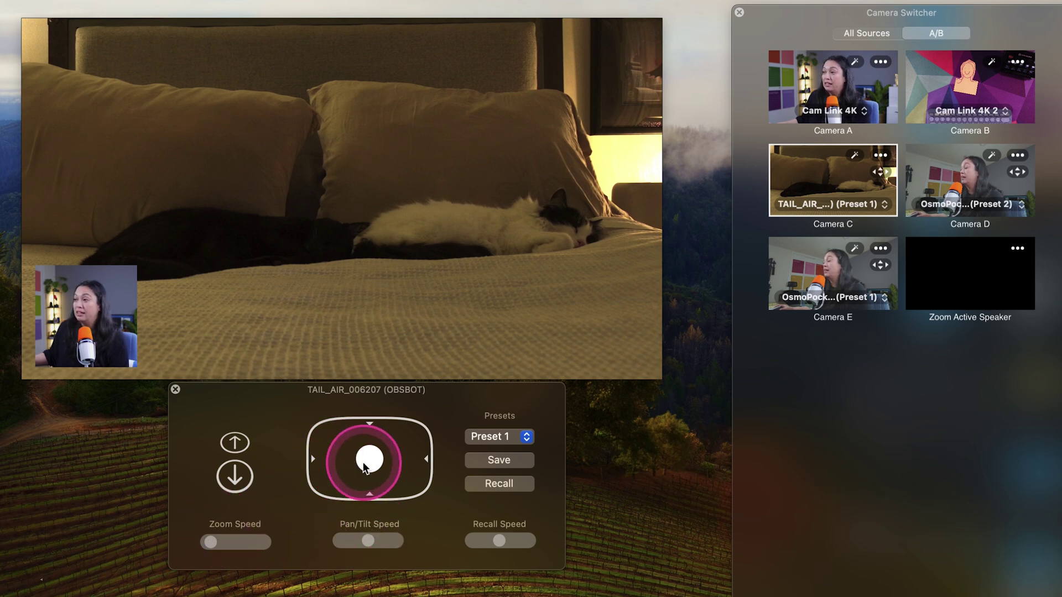
pyautogui.moveTo(366, 463)
pyautogui.mouseDown()
pyautogui.moveTo(376, 463)
pyautogui.moveTo(370, 451)
pyautogui.moveTo(362, 473)
pyautogui.mouseUp()
# Zoom the Tail Air in tight on the sleeping cat and tilt to reframe it.
pyautogui.click(234, 442)
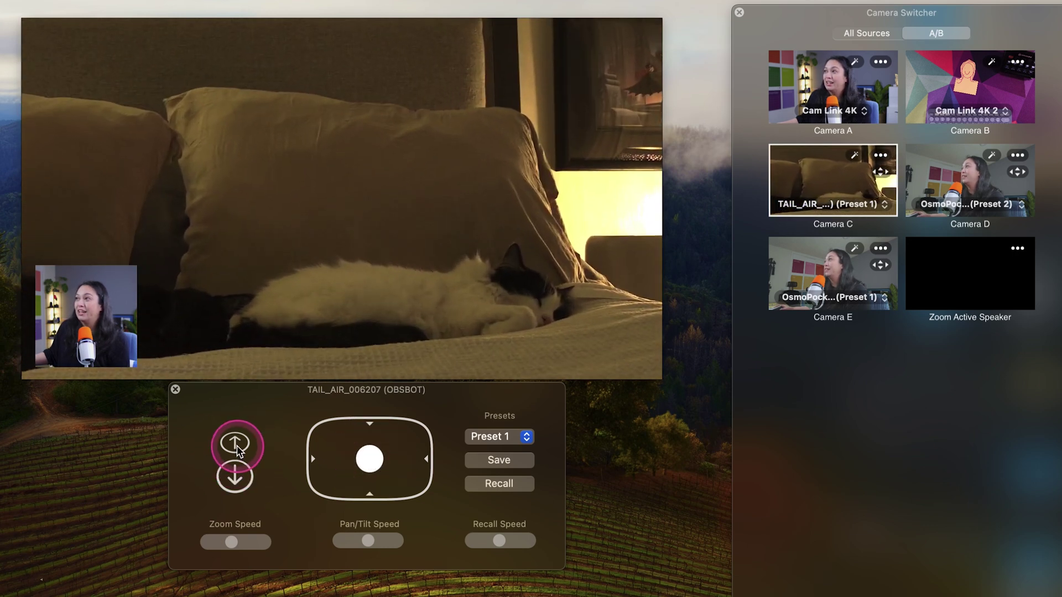
pyautogui.click(369, 459)
pyautogui.click(235, 443)
pyautogui.click(368, 473)
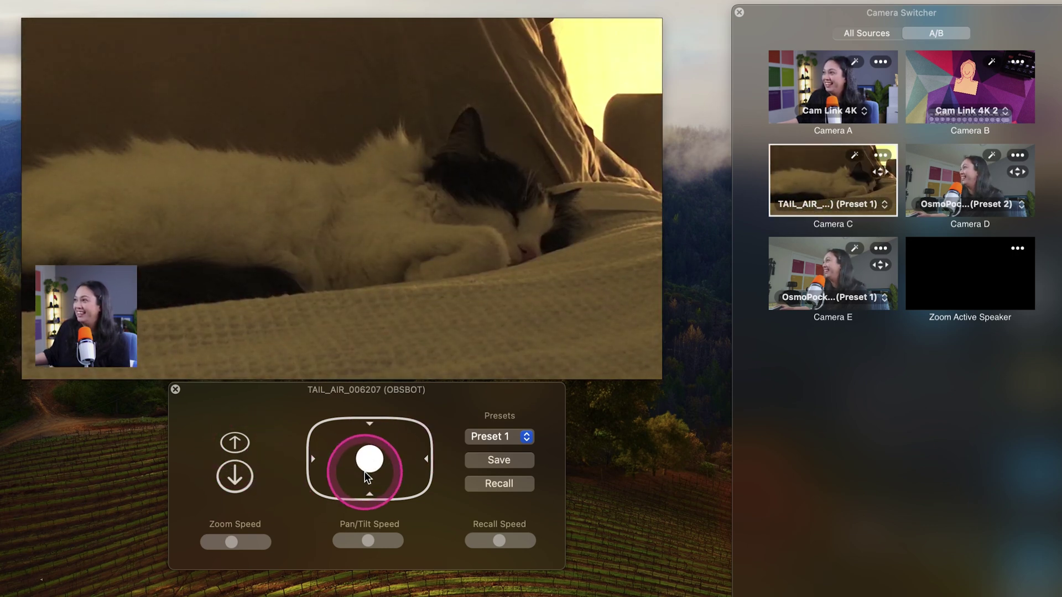
pyautogui.moveTo(367, 474); pyautogui.dragTo(366, 460)
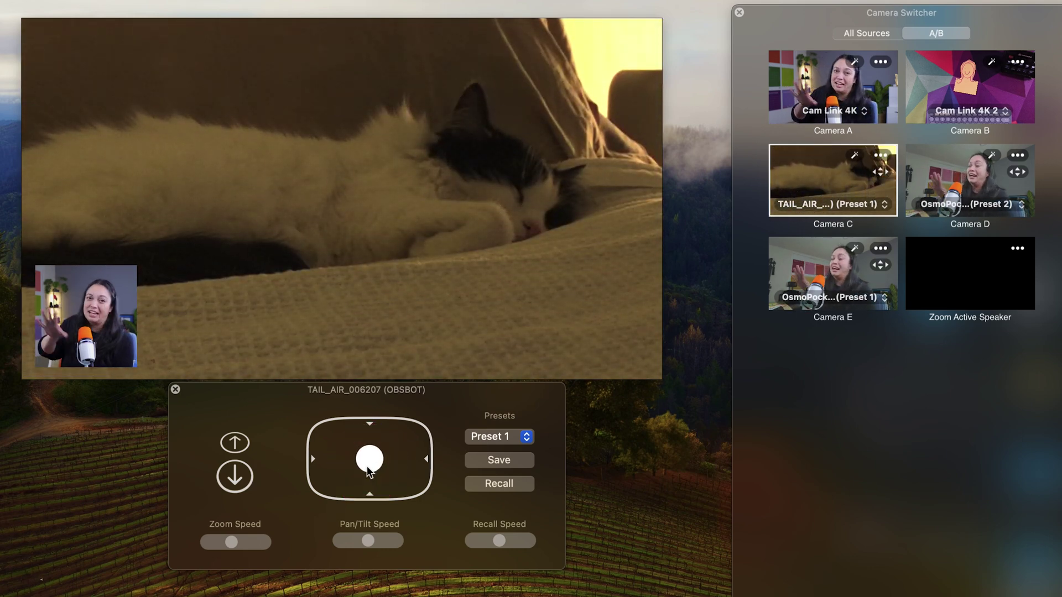
# Raise the zoom speed, nudge the zoom out and in, and set pan/tilt speed to maximum.
pyautogui.moveTo(230, 542); pyautogui.dragTo(247, 545)
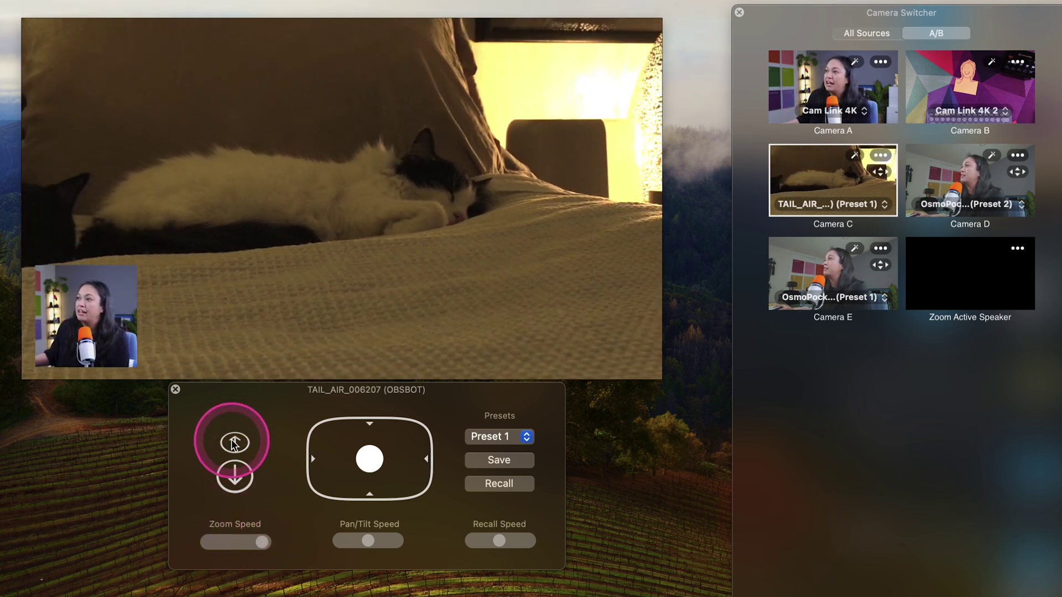
pyautogui.moveTo(235, 444); pyautogui.dragTo(239, 465)
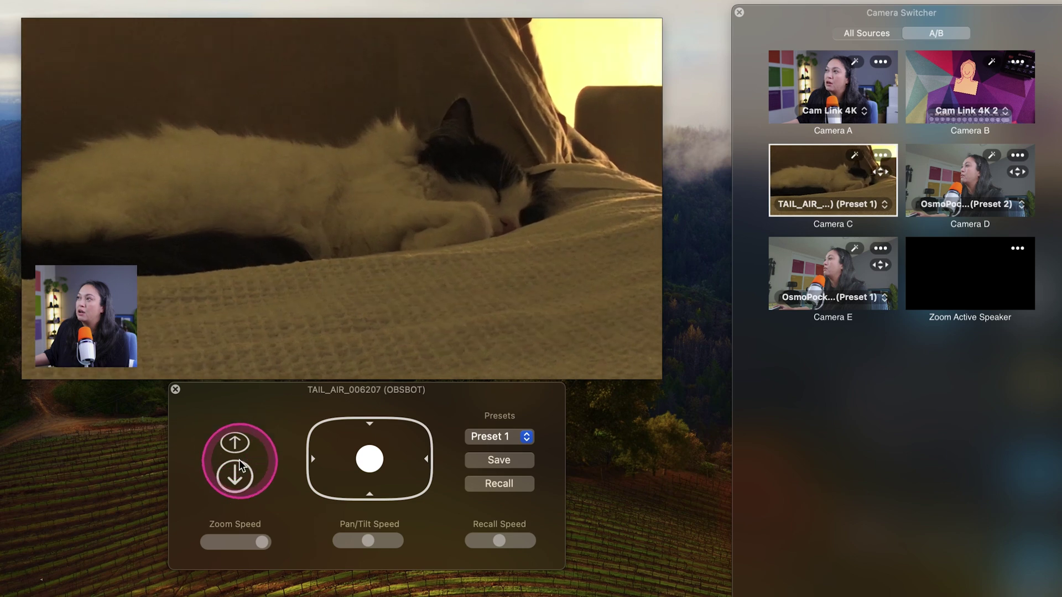
pyautogui.click(397, 501)
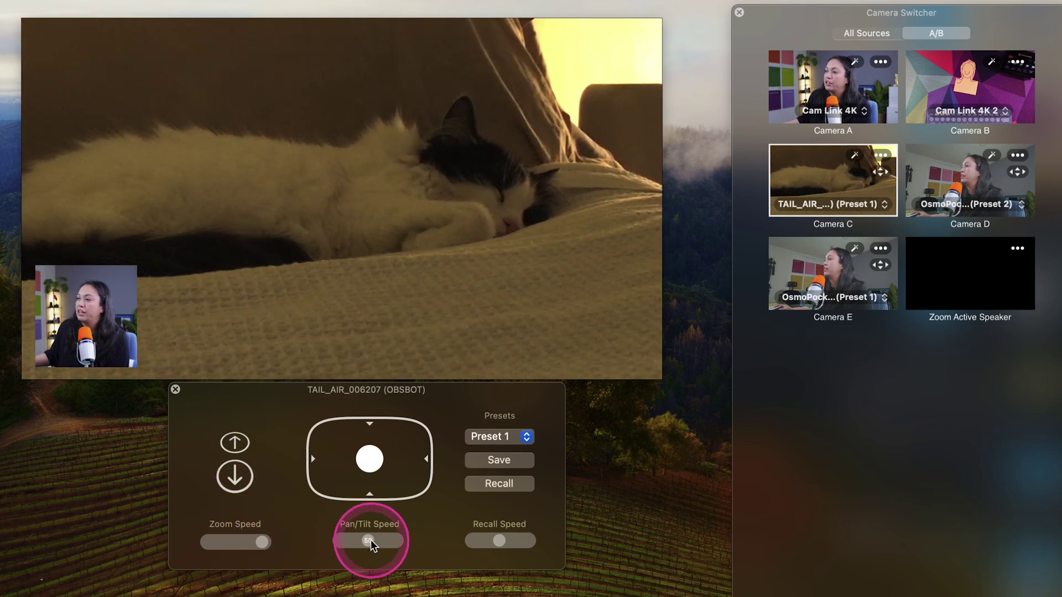
pyautogui.moveTo(371, 540); pyautogui.dragTo(417, 545)
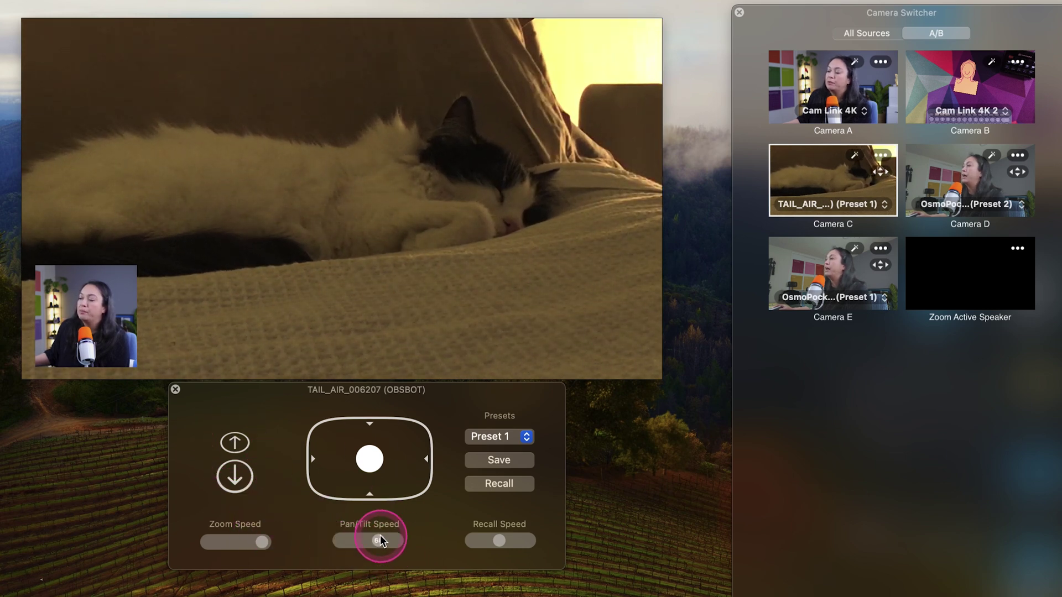
# Tilt the camera off the cat, lower pan/tilt speed, reframe it and recall Preset 1.
pyautogui.moveTo(375, 469)
pyautogui.mouseDown()
pyautogui.moveTo(370, 452)
pyautogui.moveTo(369, 485)
pyautogui.mouseUp()
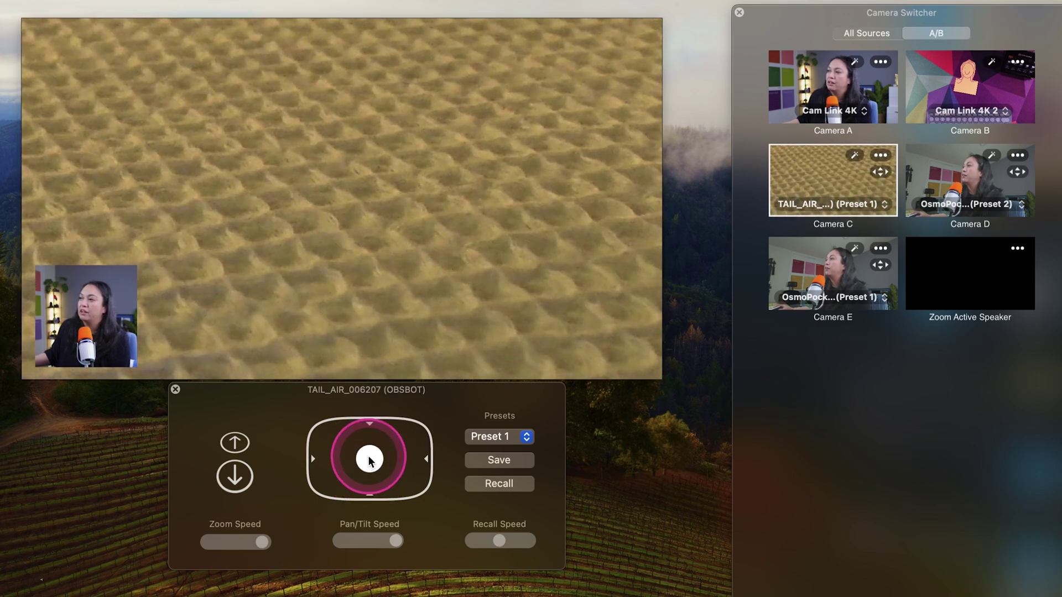
pyautogui.moveTo(375, 540); pyautogui.dragTo(373, 540)
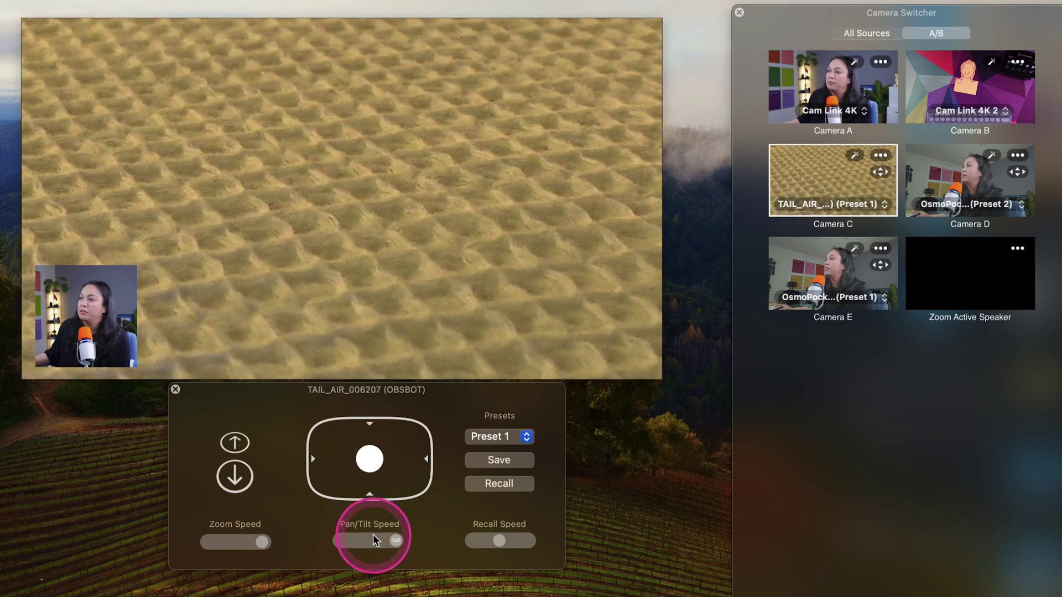
pyautogui.moveTo(371, 459); pyautogui.dragTo(371, 448)
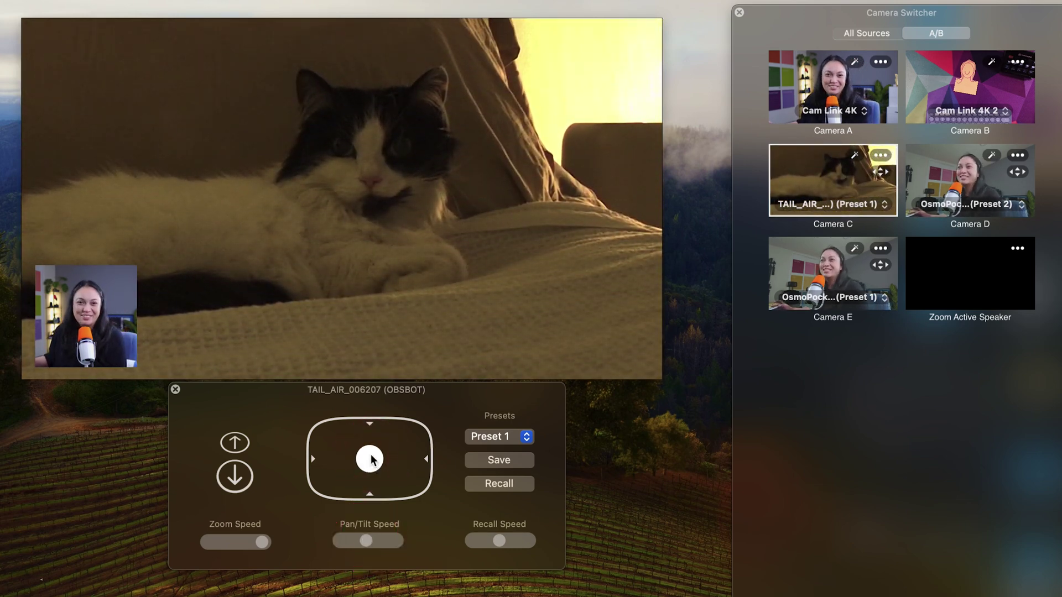
pyautogui.click(499, 484)
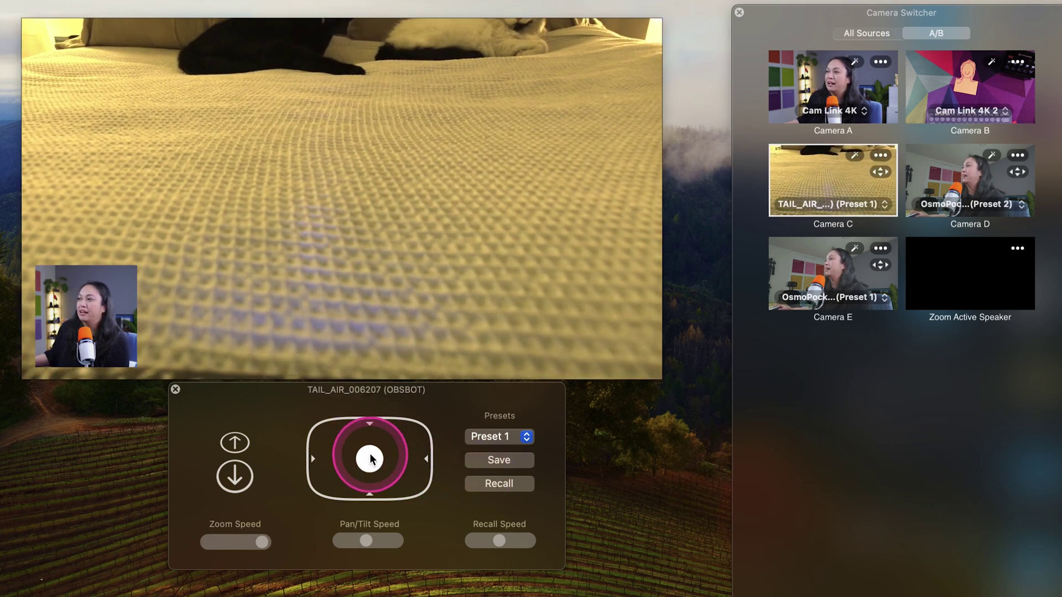
# Tilt up to show both cats, keep Preset 1 selected and go to Camera C's effects settings.
pyautogui.moveTo(371, 458); pyautogui.dragTo(368, 444)
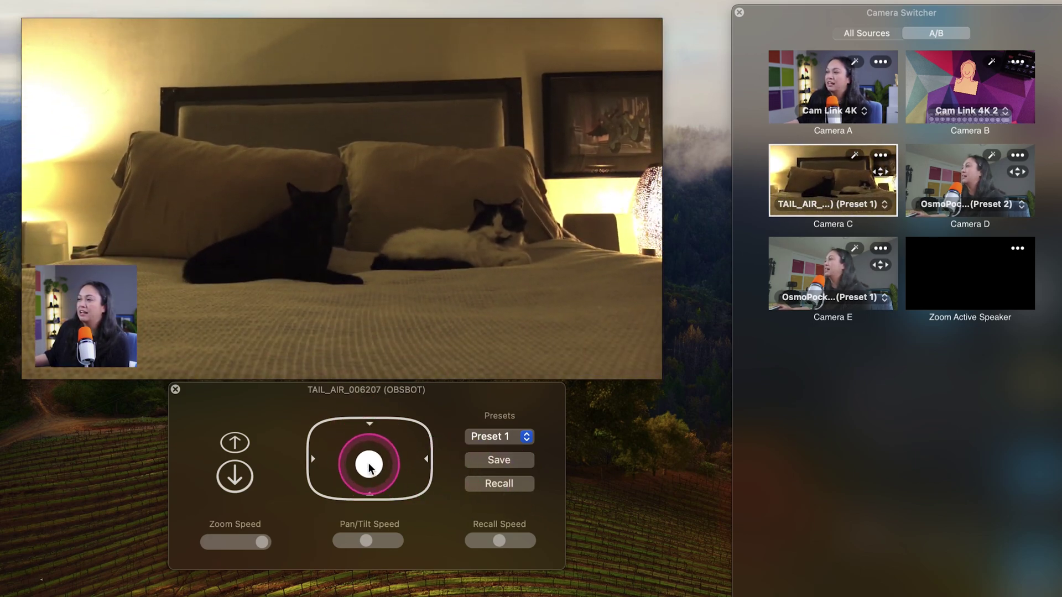
pyautogui.click(527, 437)
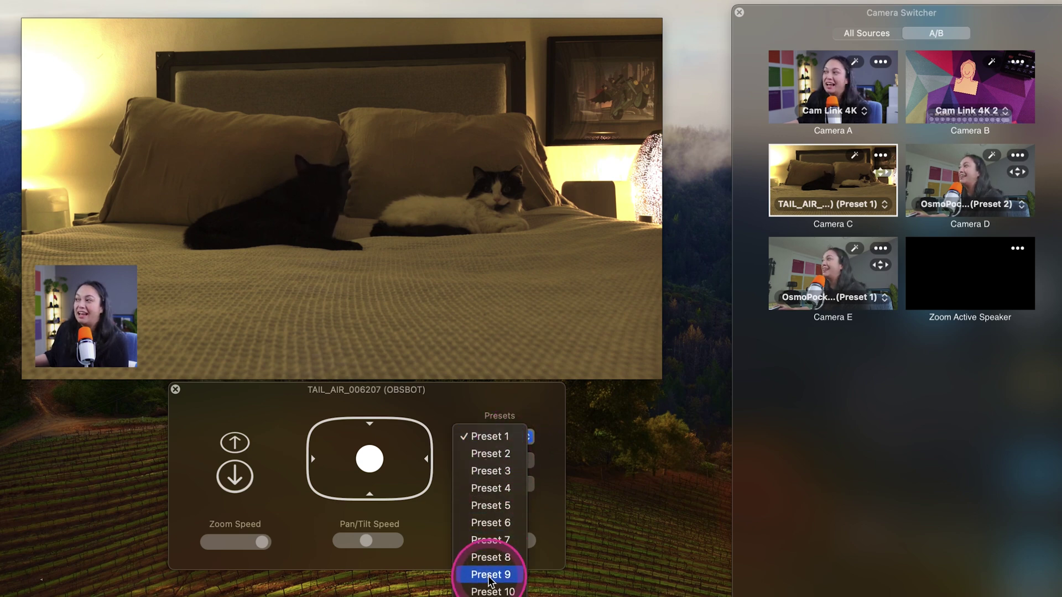
pyautogui.click(487, 435)
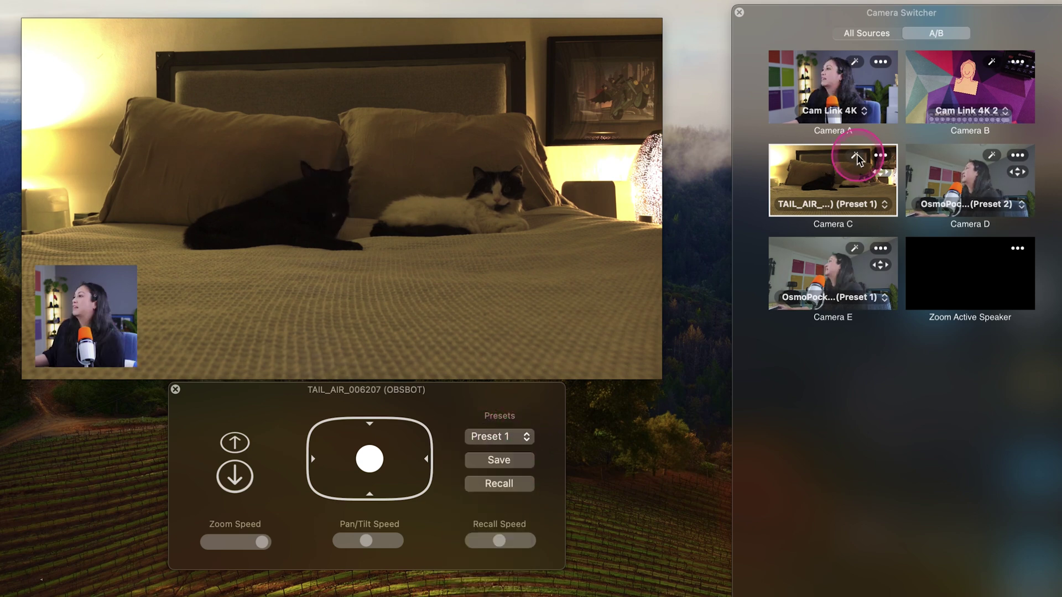
pyautogui.click(880, 155)
# Lower Camera C's gamma, raise saturation, shift temperature, then return to the camera switcher.
pyautogui.moveTo(736, 279); pyautogui.dragTo(670, 280)
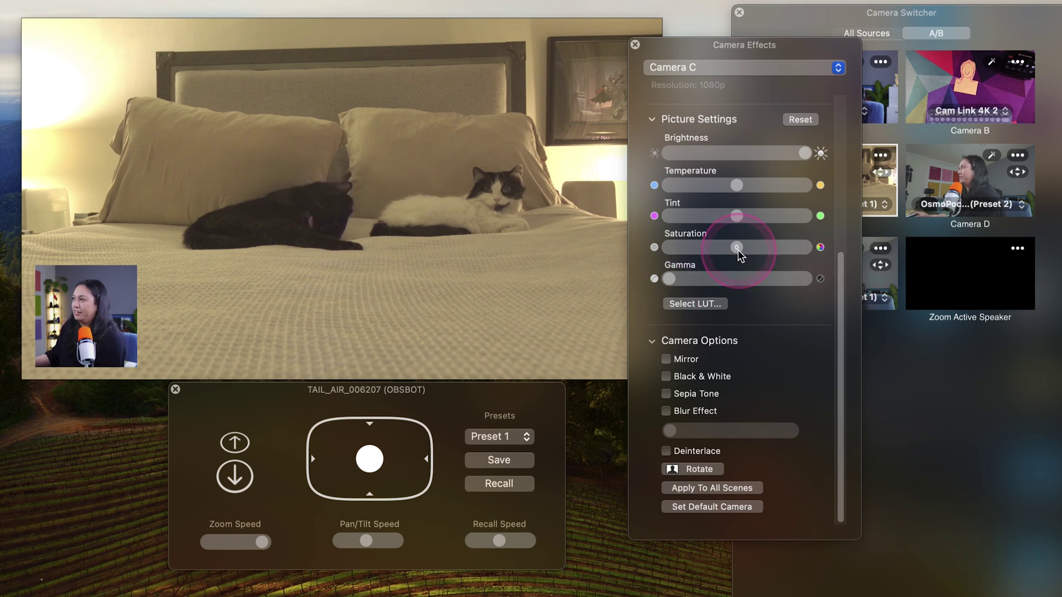
pyautogui.moveTo(737, 249); pyautogui.dragTo(764, 248)
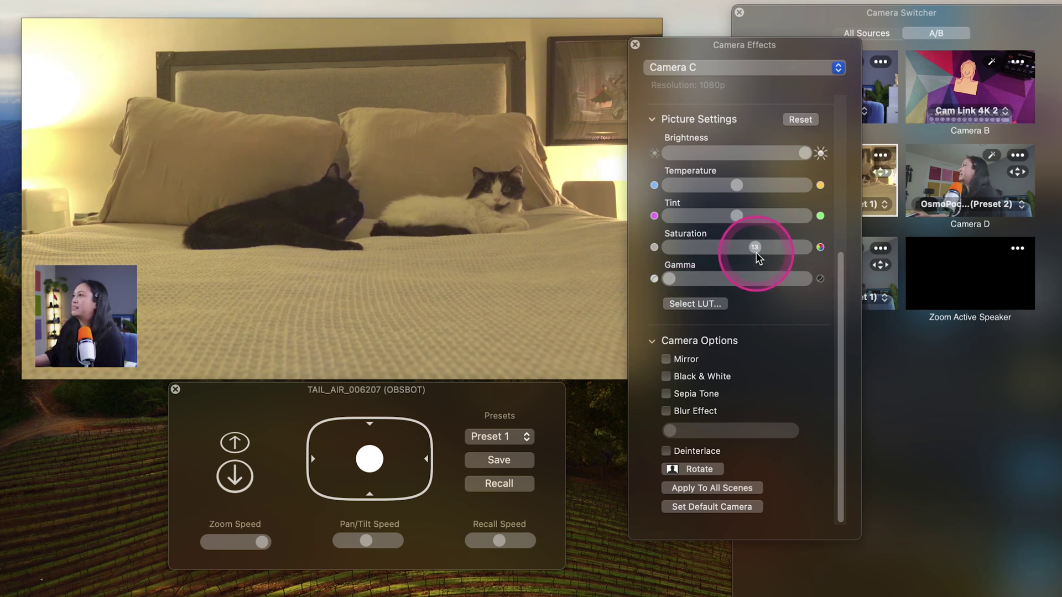
pyautogui.moveTo(736, 186); pyautogui.dragTo(685, 185)
pyautogui.moveTo(802, 184); pyautogui.dragTo(731, 184)
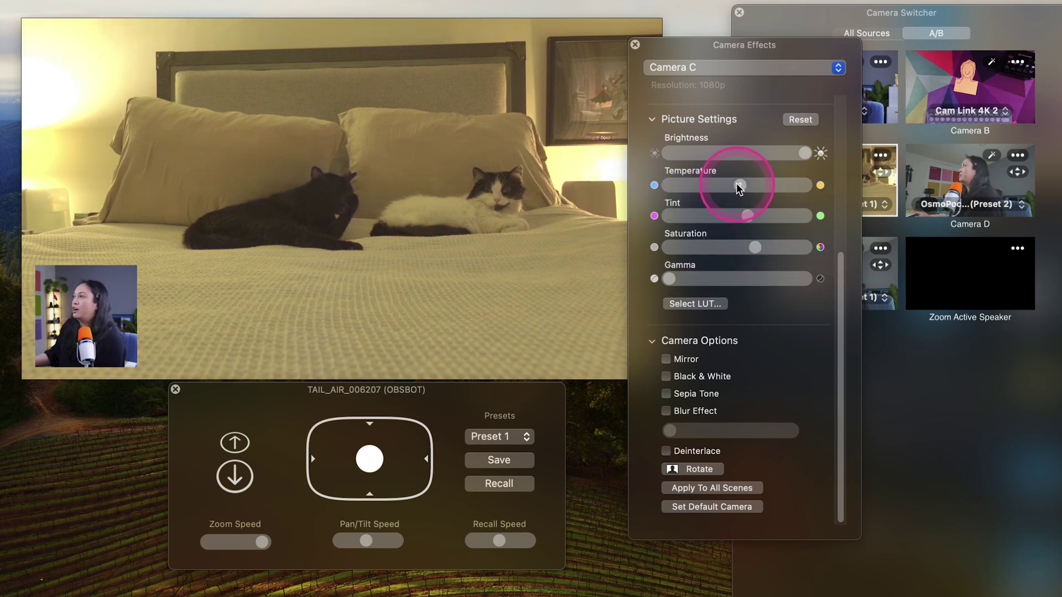
pyautogui.click(635, 43)
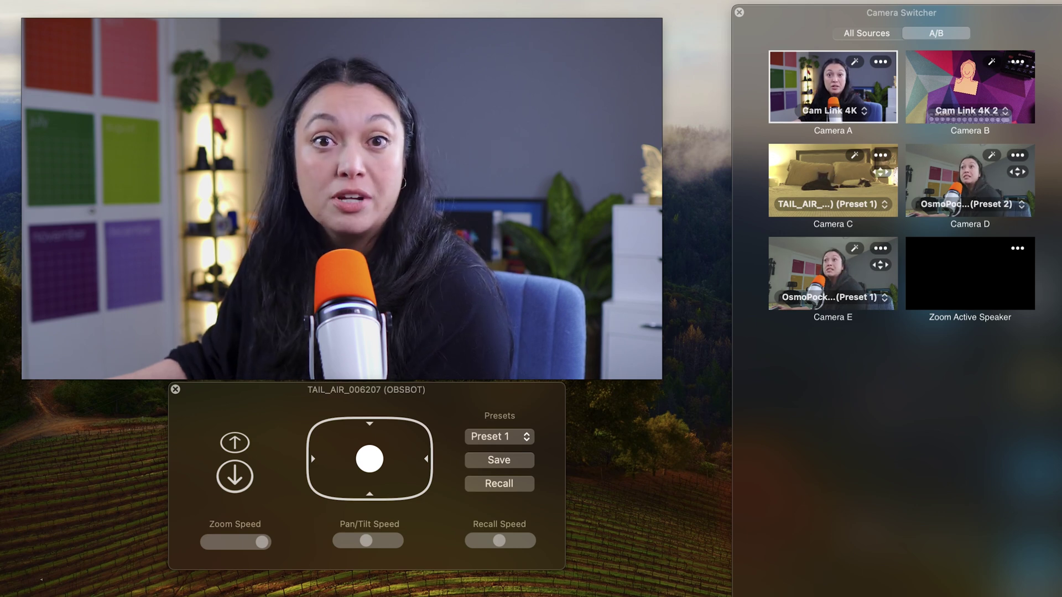
# Cut live to Camera E with key 5, then to Camera C's wide cats view with key 3.
pyautogui.press('5')
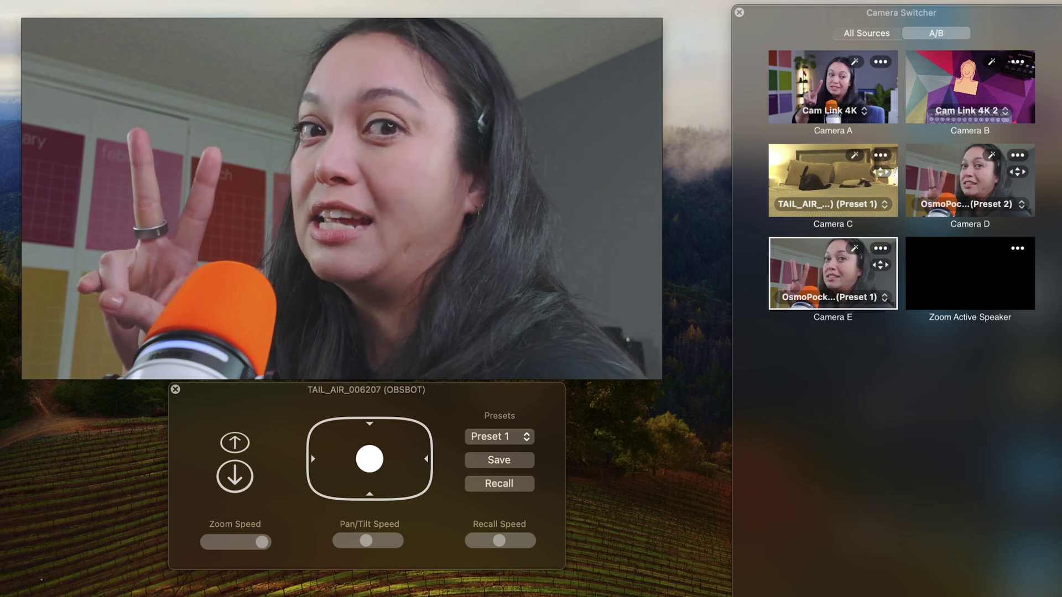
pyautogui.press('3')
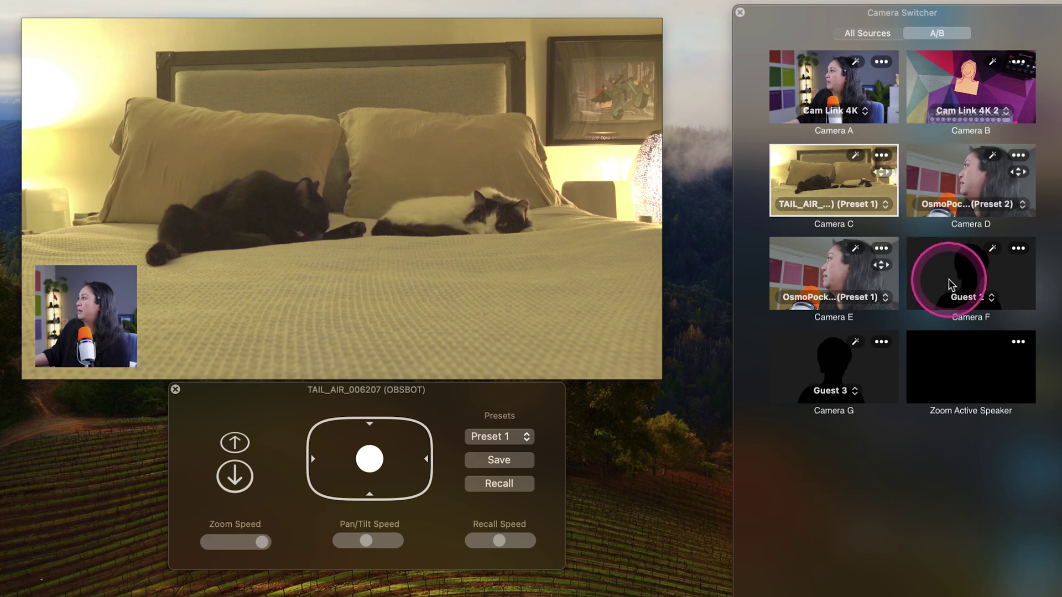
# Save the current wide framing as Preset 1 and assign TAIL_AIR Preset 3 as Camera F's source.
pyautogui.click(500, 440)
pyautogui.click(501, 436)
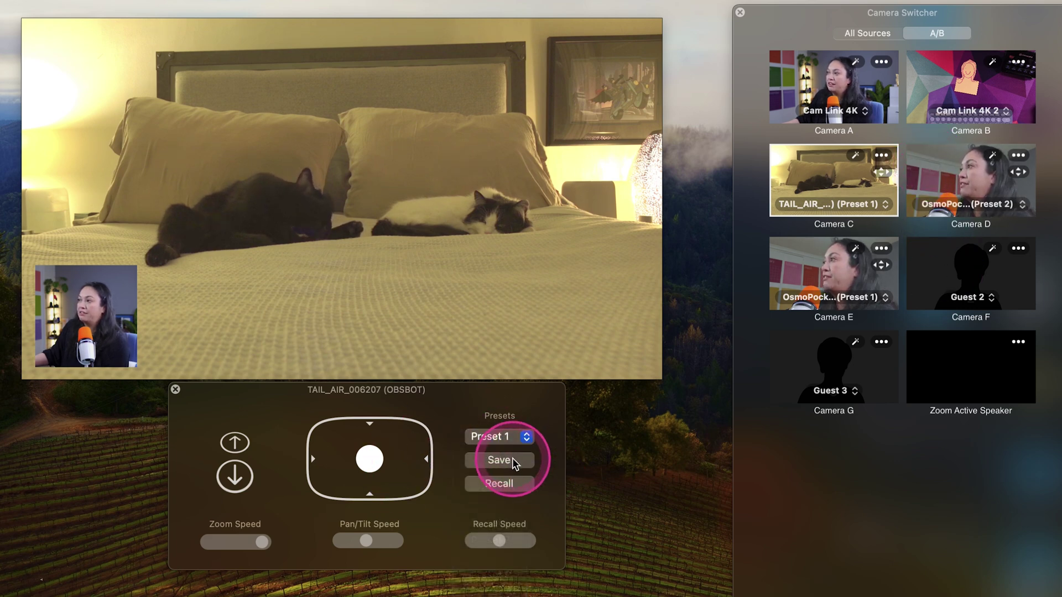
pyautogui.click(512, 458)
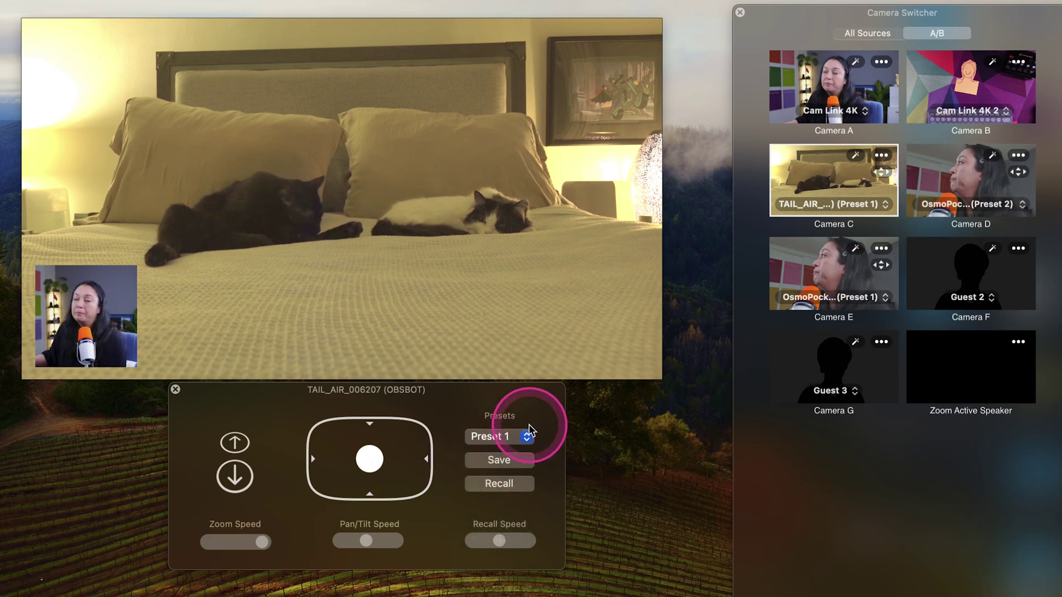
pyautogui.click(834, 297)
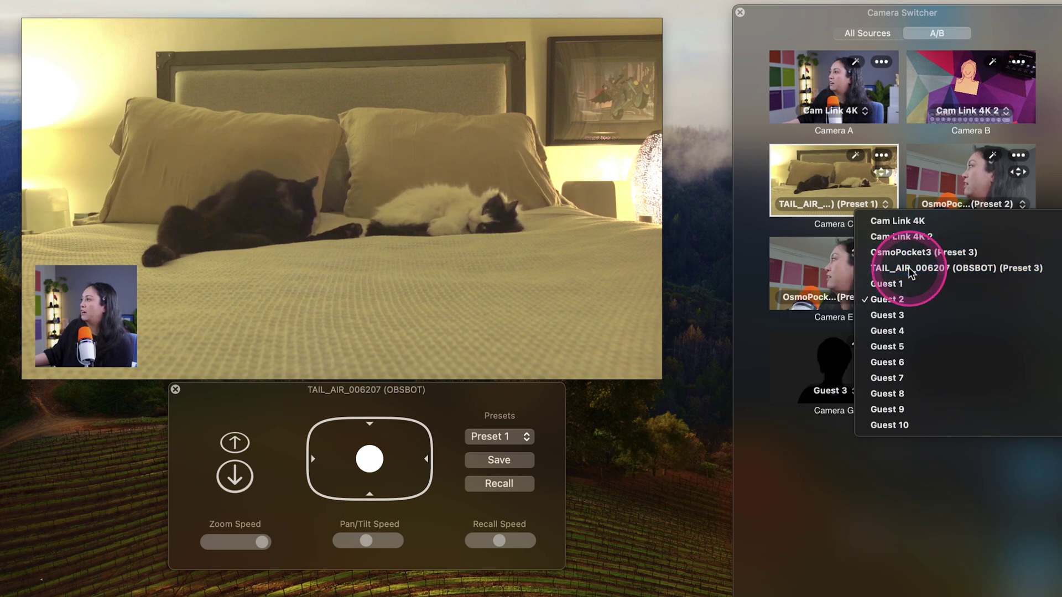
pyautogui.click(928, 272)
# Recall Preset 2, zoom in tight on the black cat and save that framing as Preset 3.
pyautogui.click(504, 439)
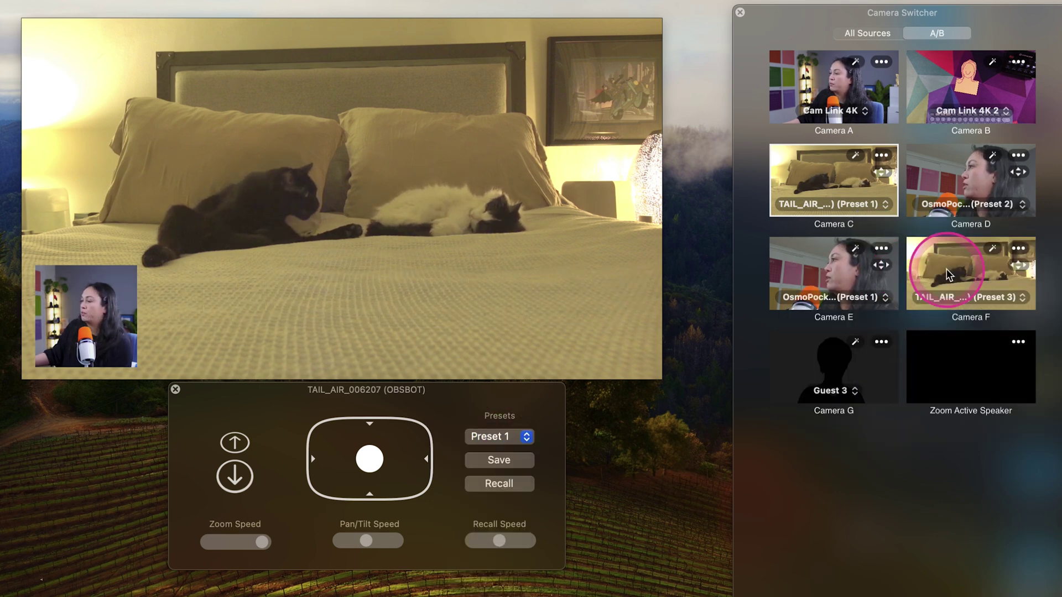
pyautogui.click(490, 420)
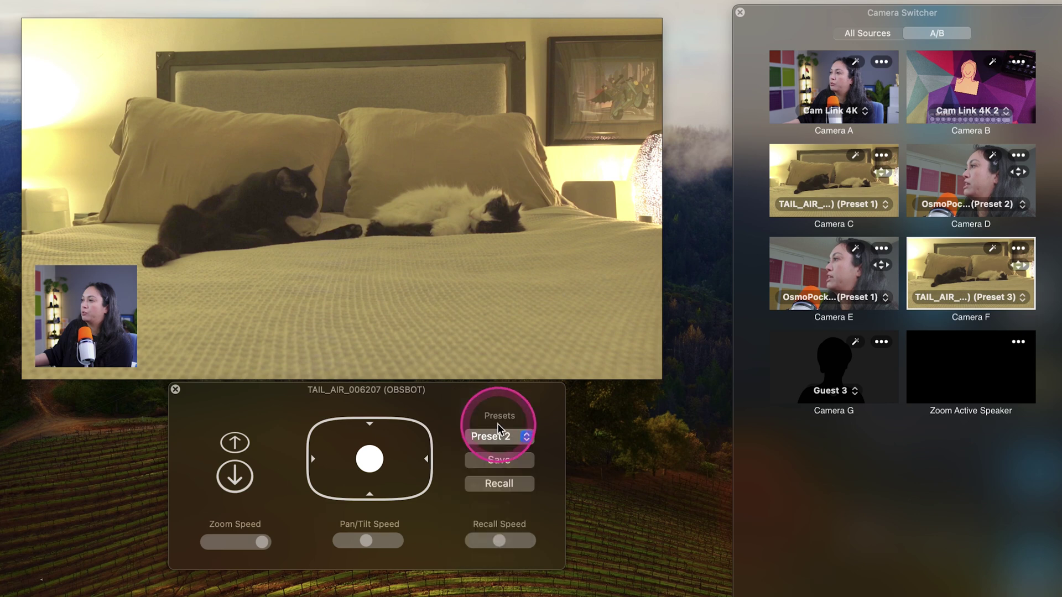
pyautogui.click(499, 484)
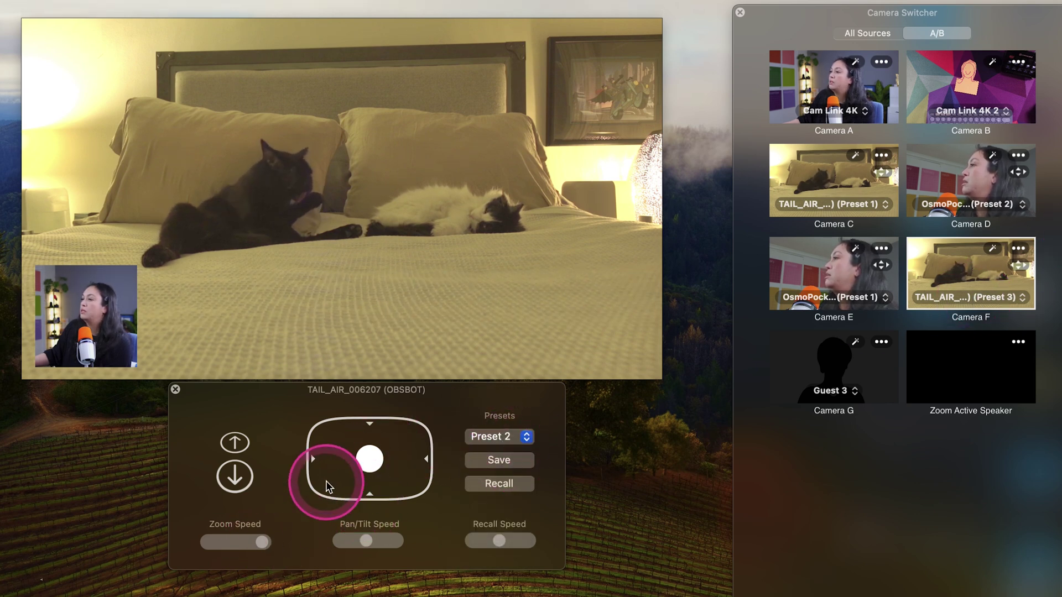
pyautogui.moveTo(235, 446); pyautogui.dragTo(234, 447)
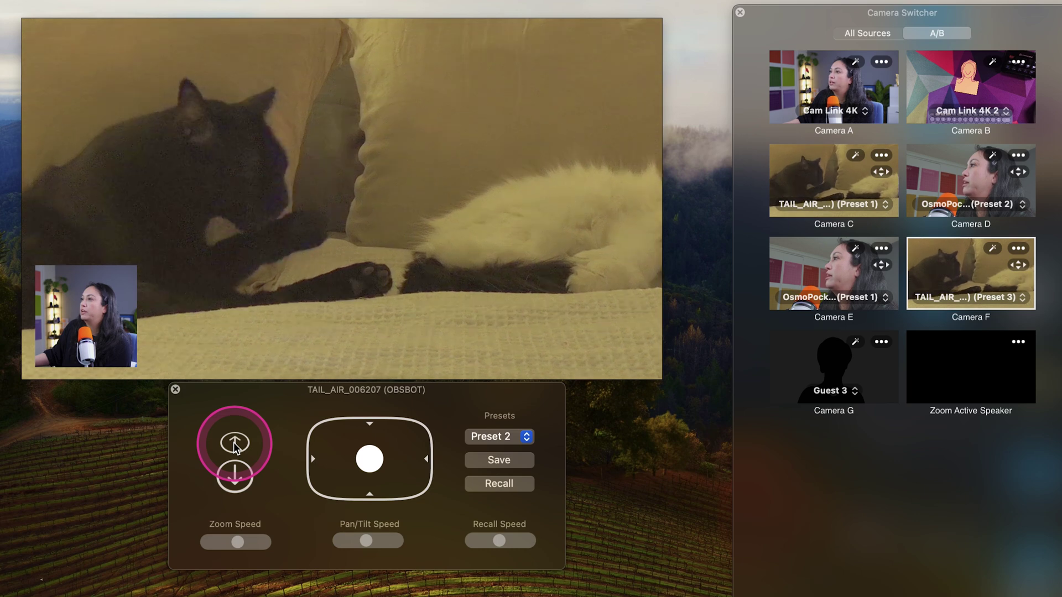
pyautogui.click(498, 437)
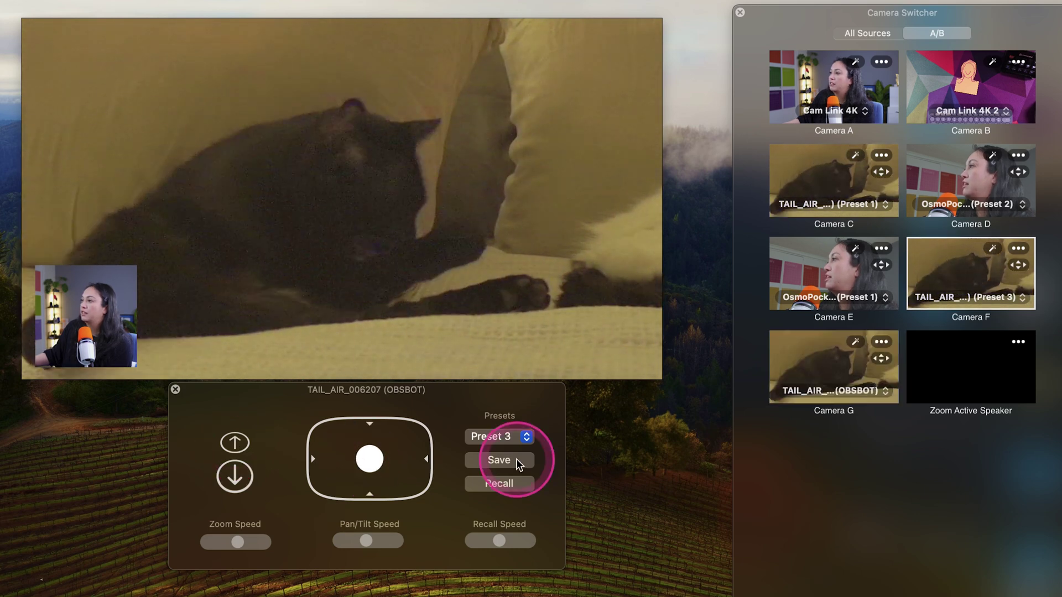
pyautogui.click(516, 459)
# Set Camera G's source to the OBSBOT TAIL_AIR Preset 2 after first picking OsmoPocket3 by mistake.
pyautogui.click(833, 390)
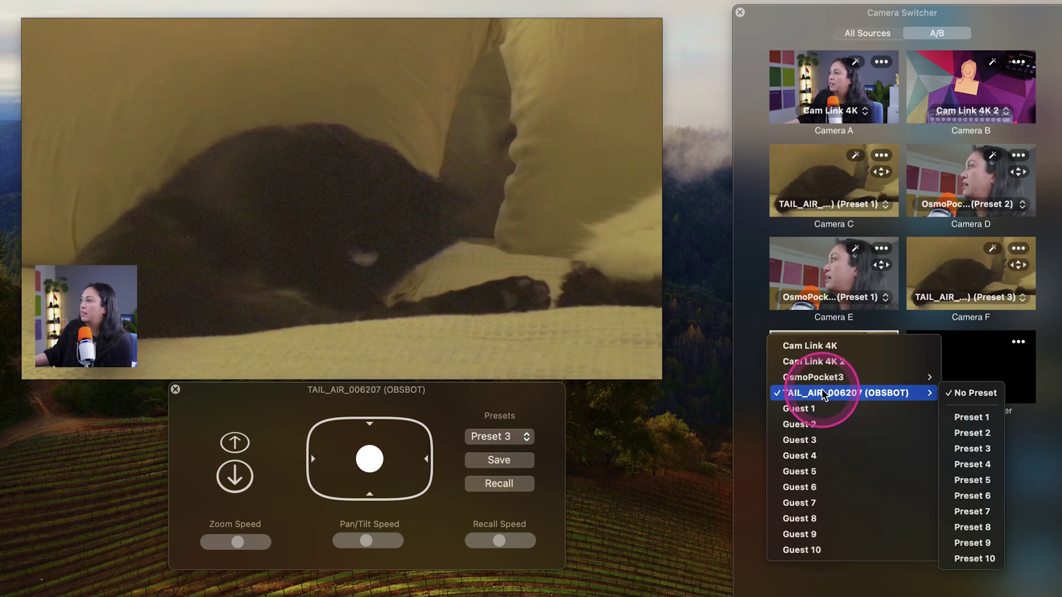
pyautogui.moveTo(813, 378)
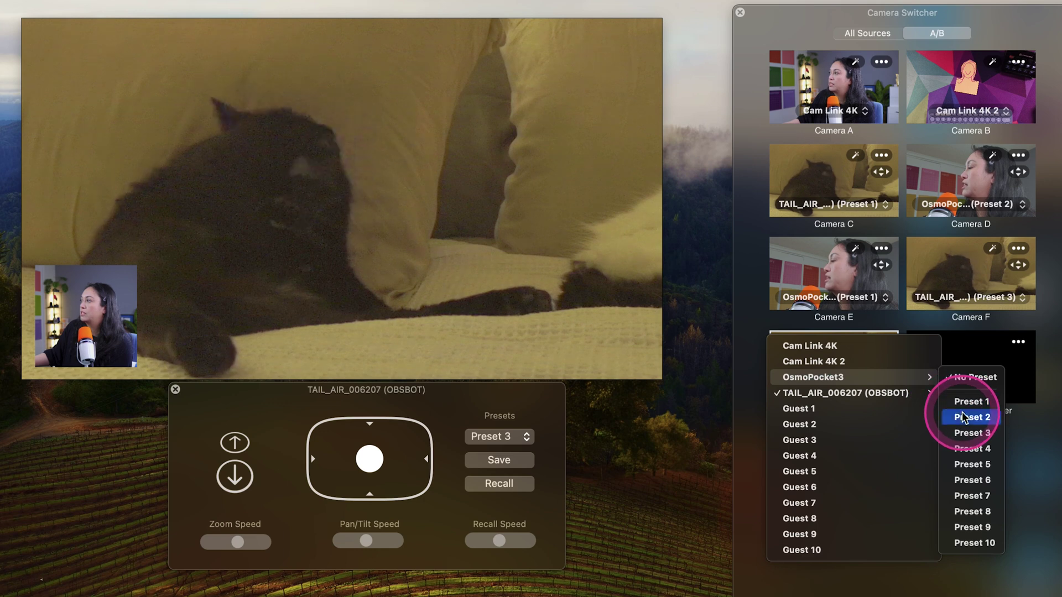
pyautogui.click(969, 423)
pyautogui.click(849, 394)
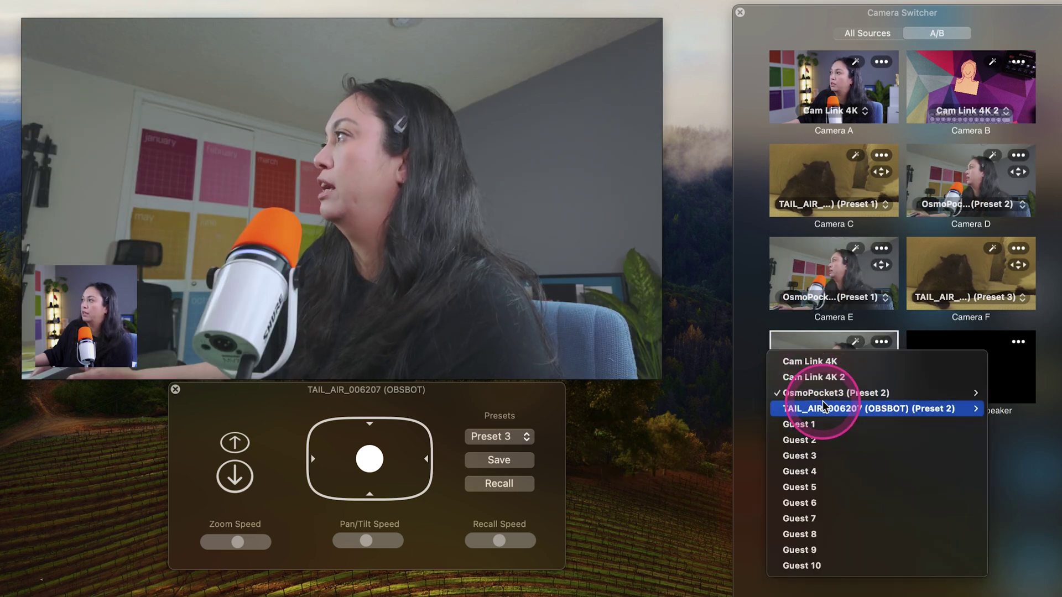
pyautogui.click(862, 403)
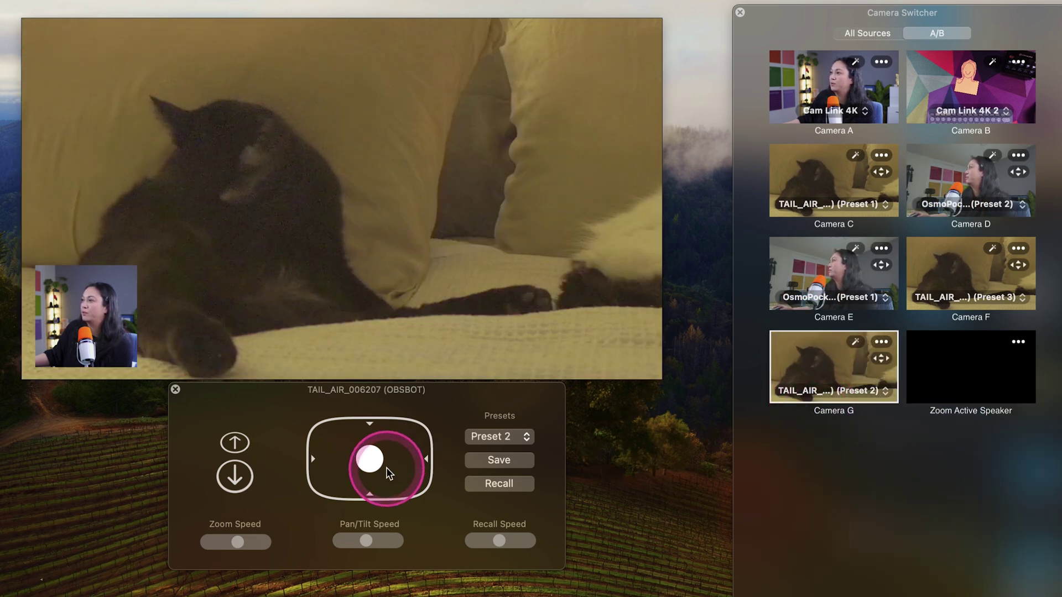
# Pan, zoom and tilt the OBSBOT into a close-up of the white cat for Preset 2.
pyautogui.moveTo(369, 459); pyautogui.dragTo(377, 459)
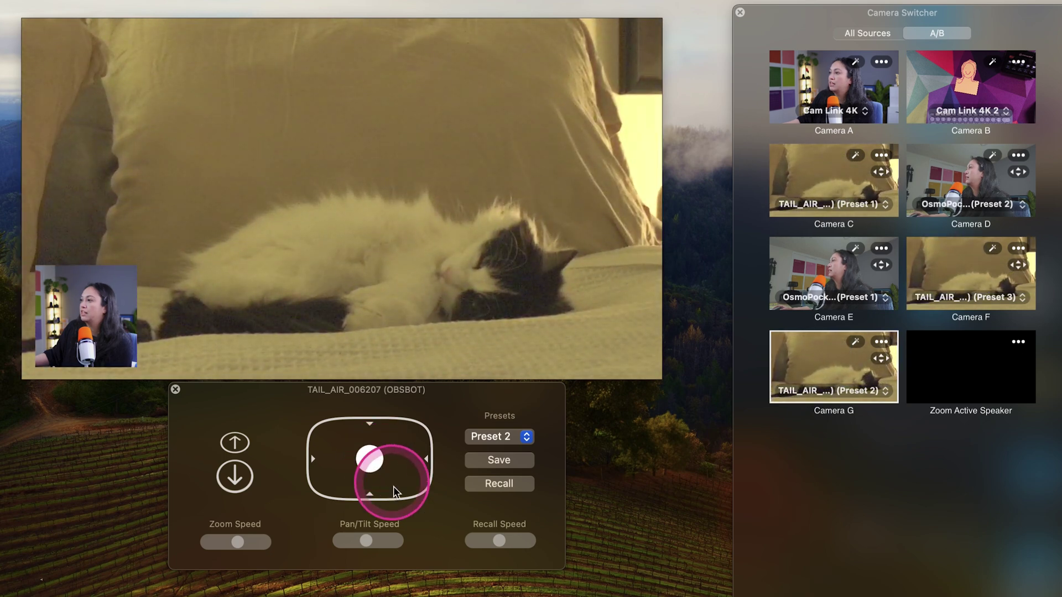
pyautogui.click(235, 442)
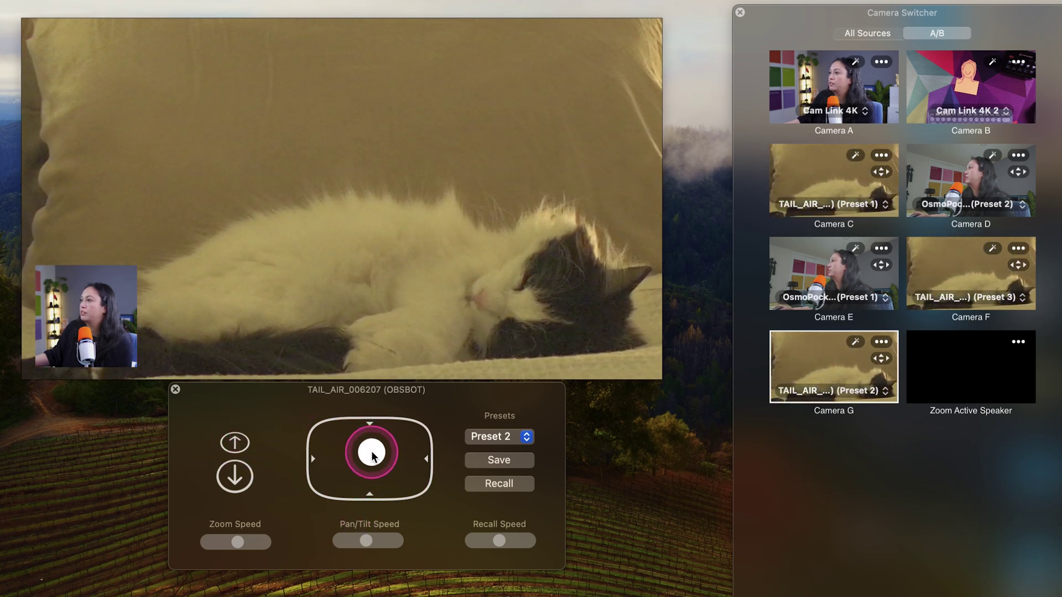
pyautogui.moveTo(373, 455); pyautogui.dragTo(374, 457)
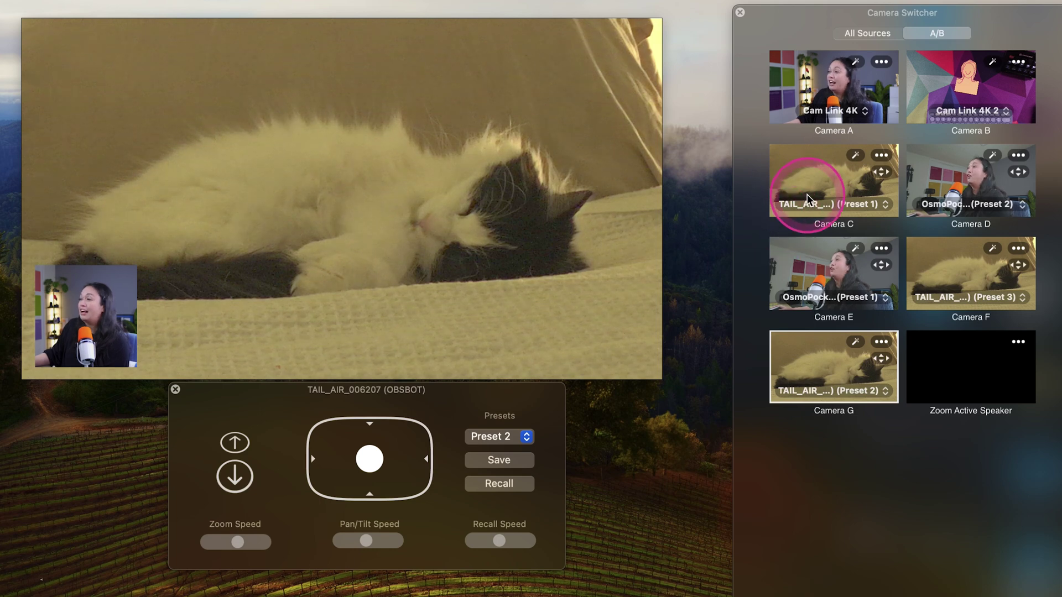
pyautogui.click(825, 170)
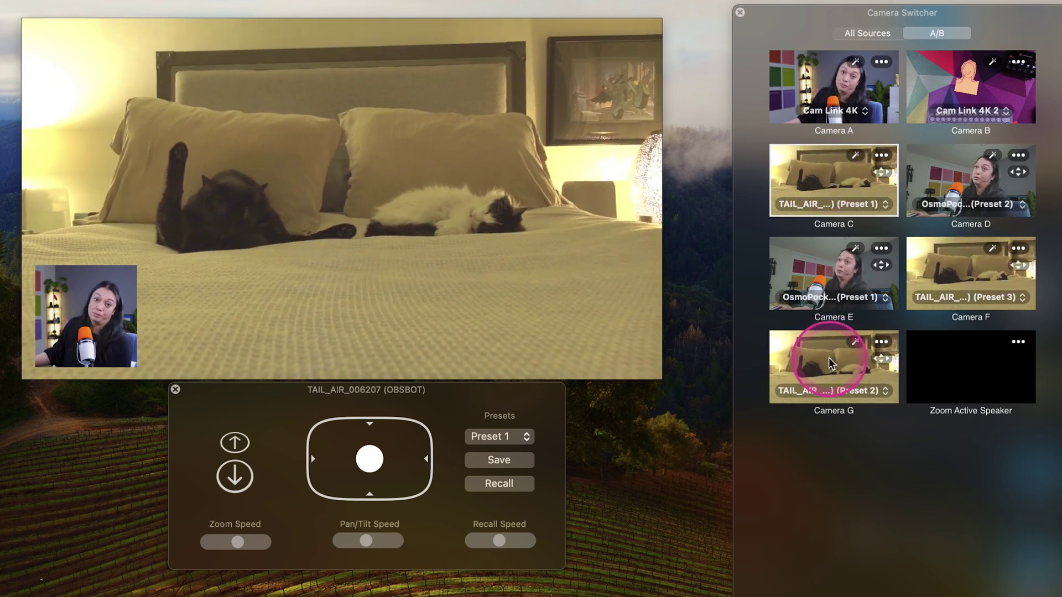
pyautogui.click(830, 355)
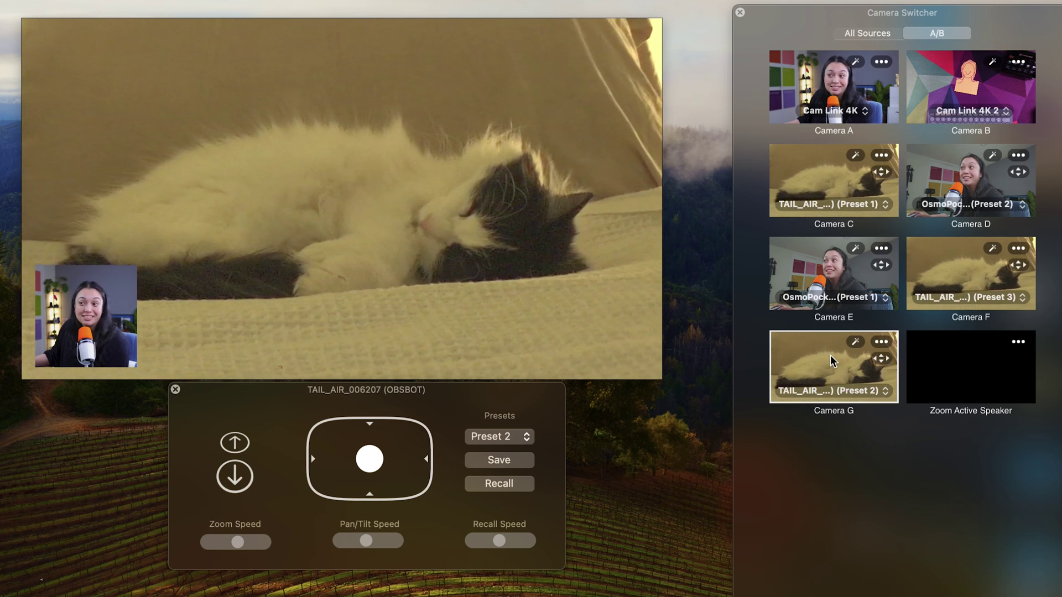
pyautogui.click(947, 269)
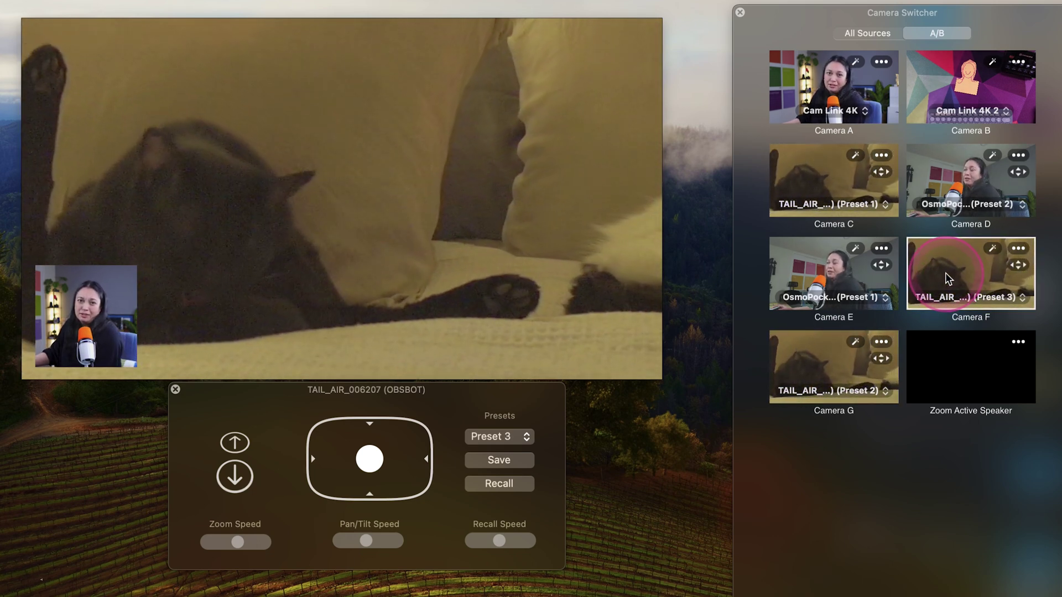
pyautogui.click(851, 374)
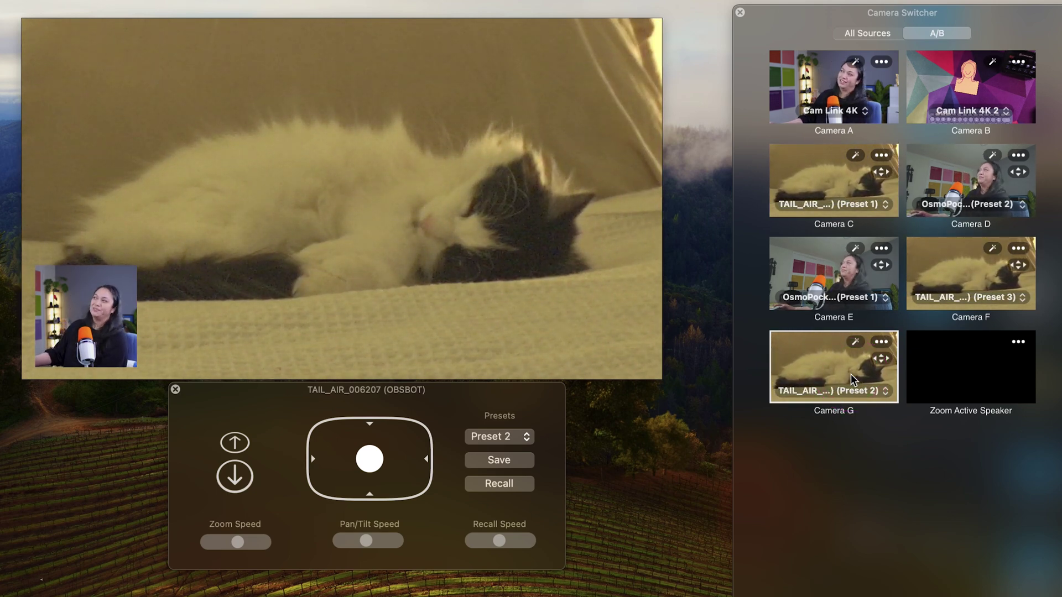
pyautogui.click(859, 281)
# Cut the live shot from the cats to Camera D's presenter close-up.
pyautogui.click(952, 184)
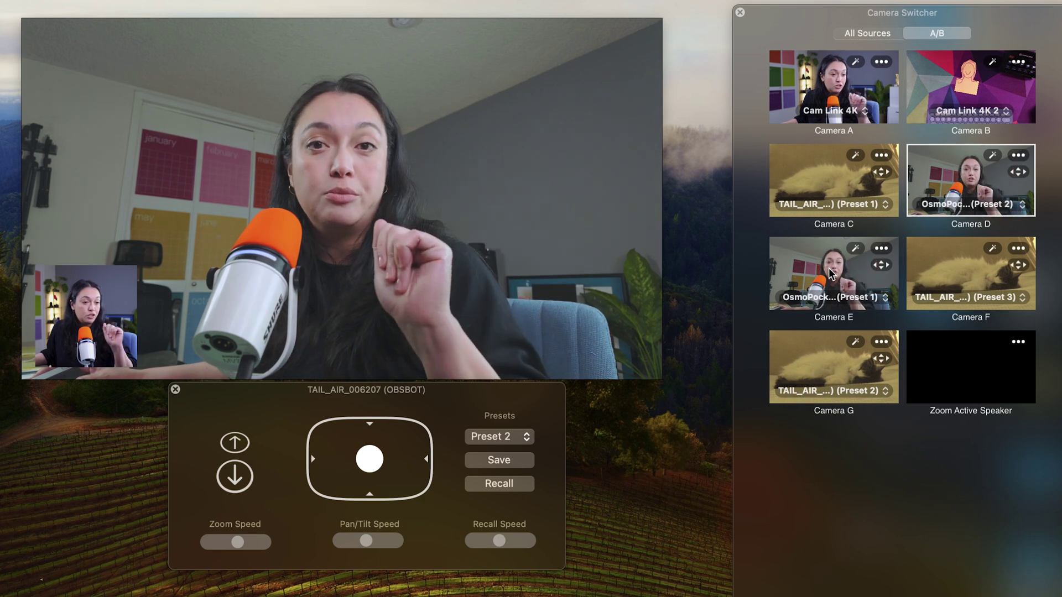
pyautogui.click(954, 190)
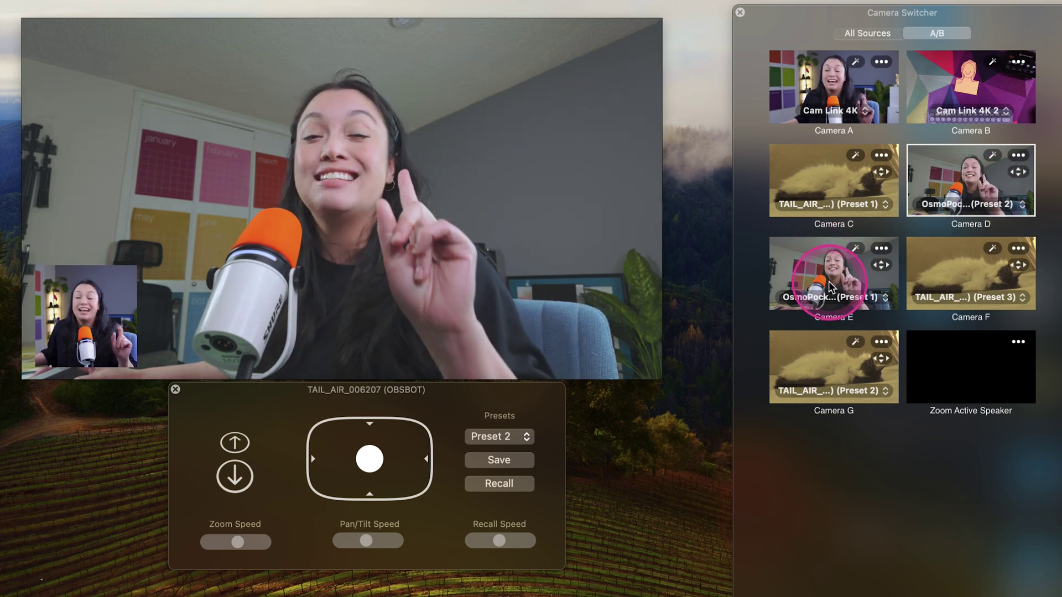